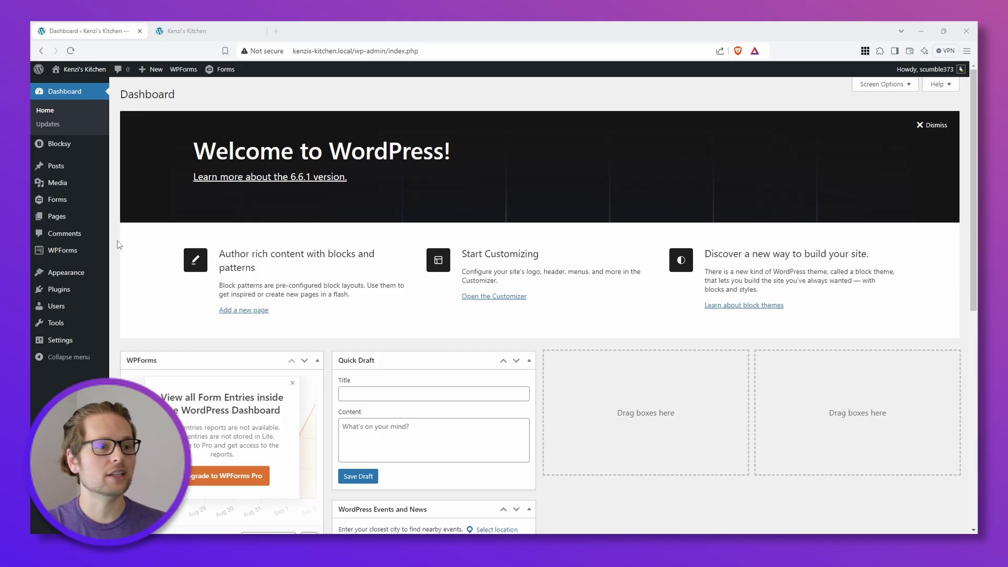
Install the GP Unique ID perk from the Gravity Perks list of installable perks
mouse_move(55, 202)
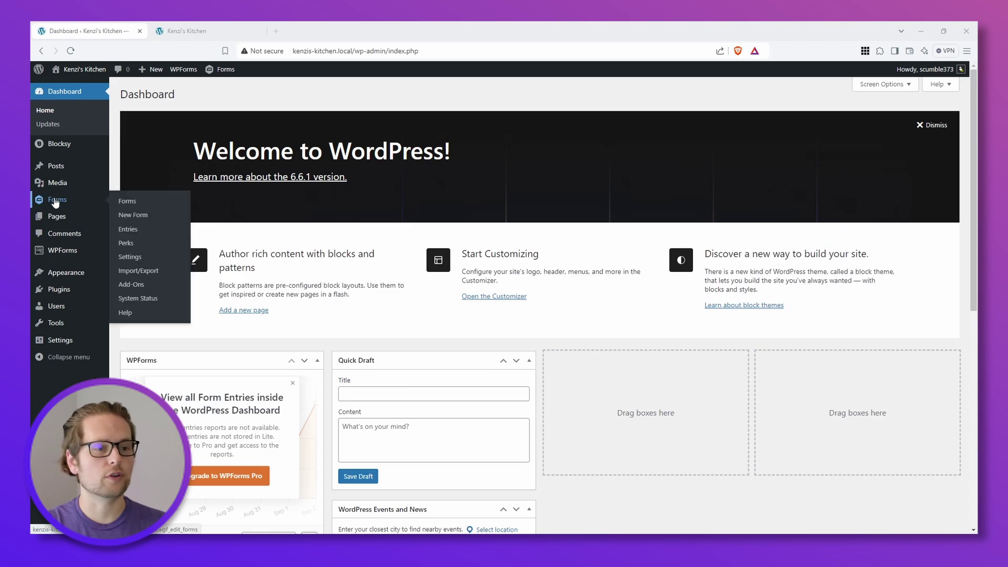
click(124, 244)
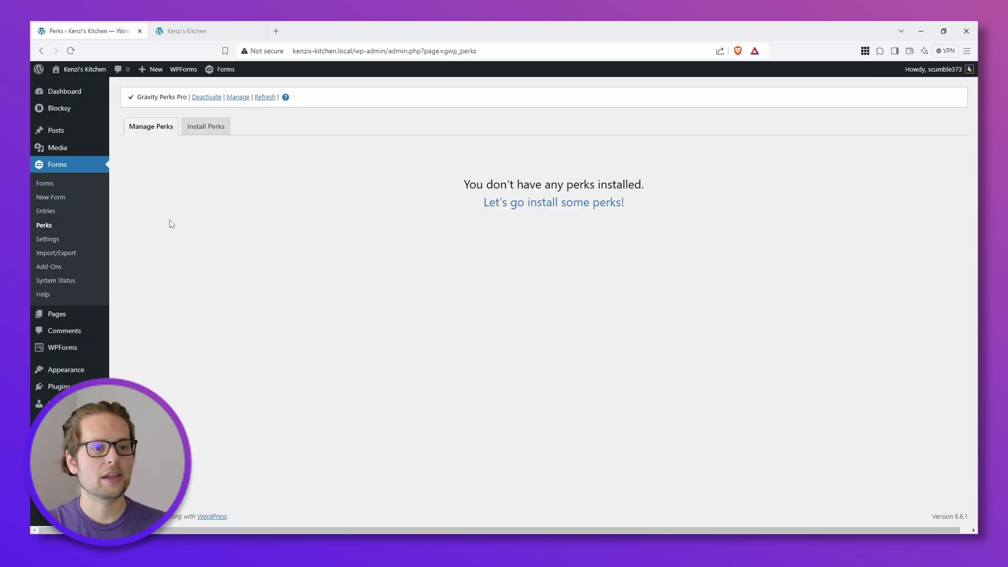
click(205, 127)
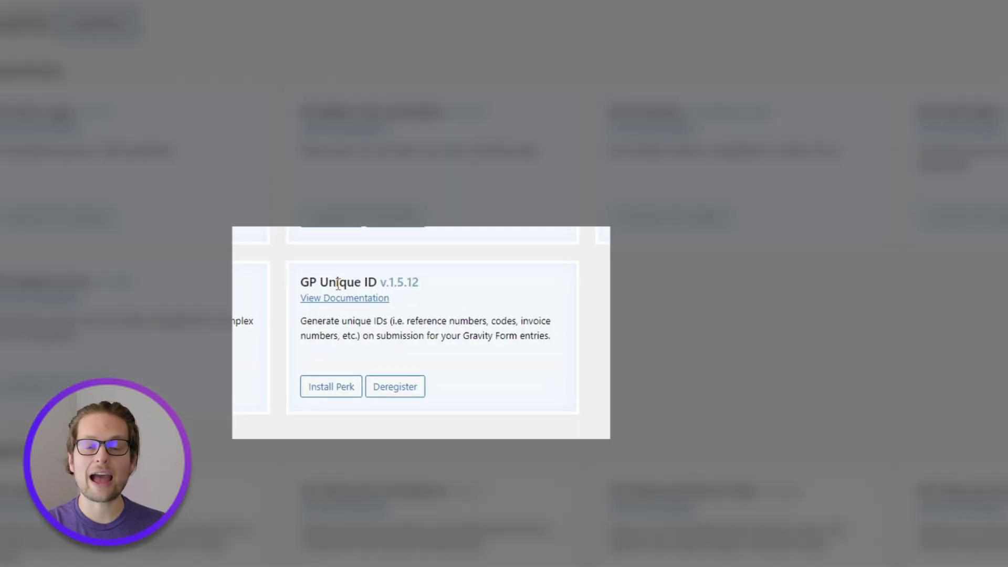
click(335, 391)
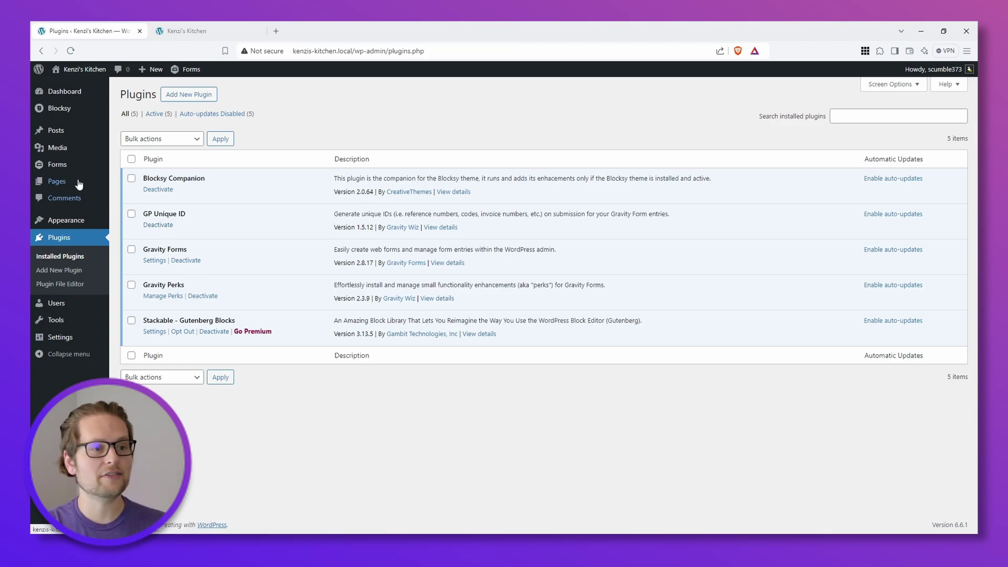
Create a new blank Gravity Forms form titled "Job Posting"
click(56, 164)
click(311, 150)
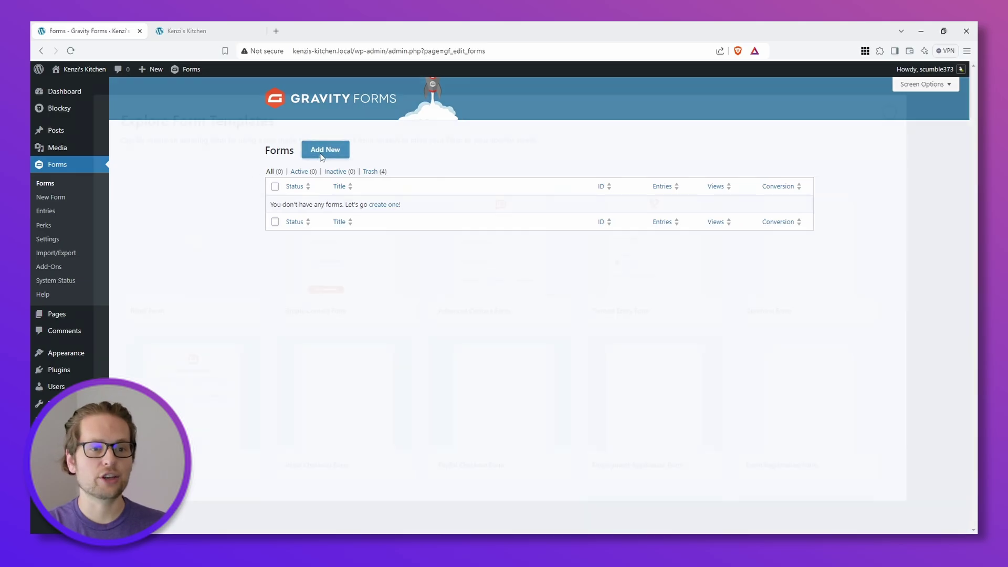
click(172, 243)
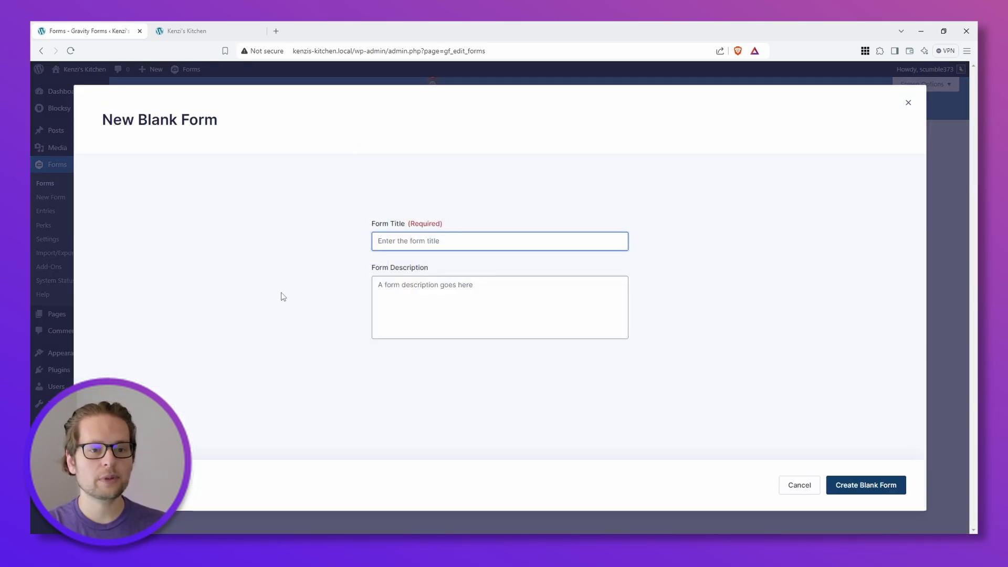
text(Jo)
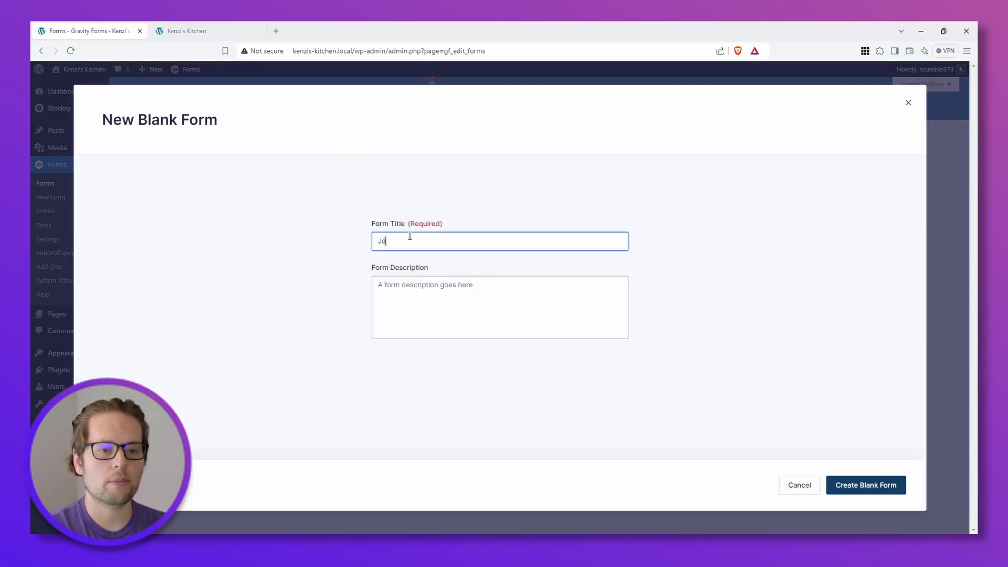
text(b Posting)
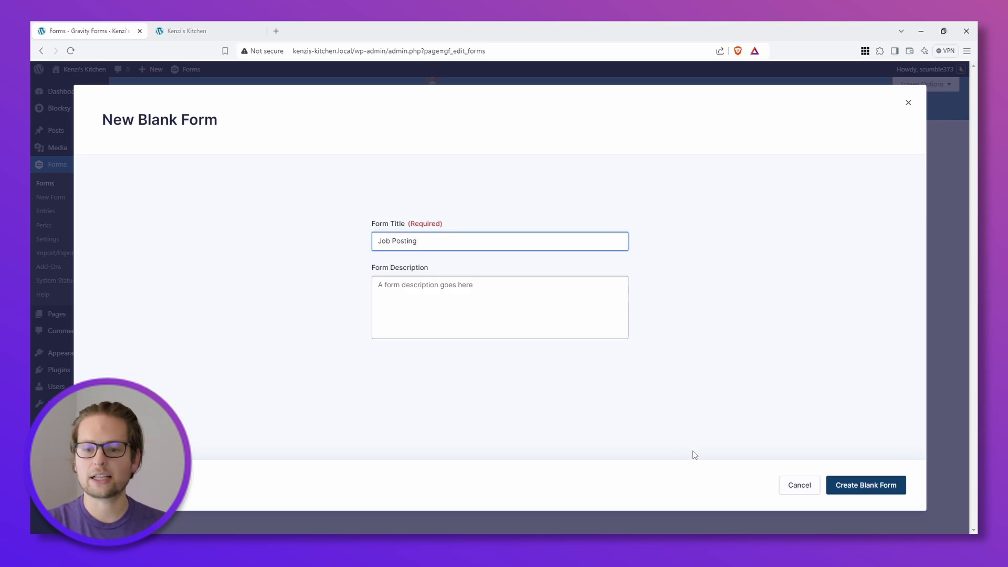
click(861, 485)
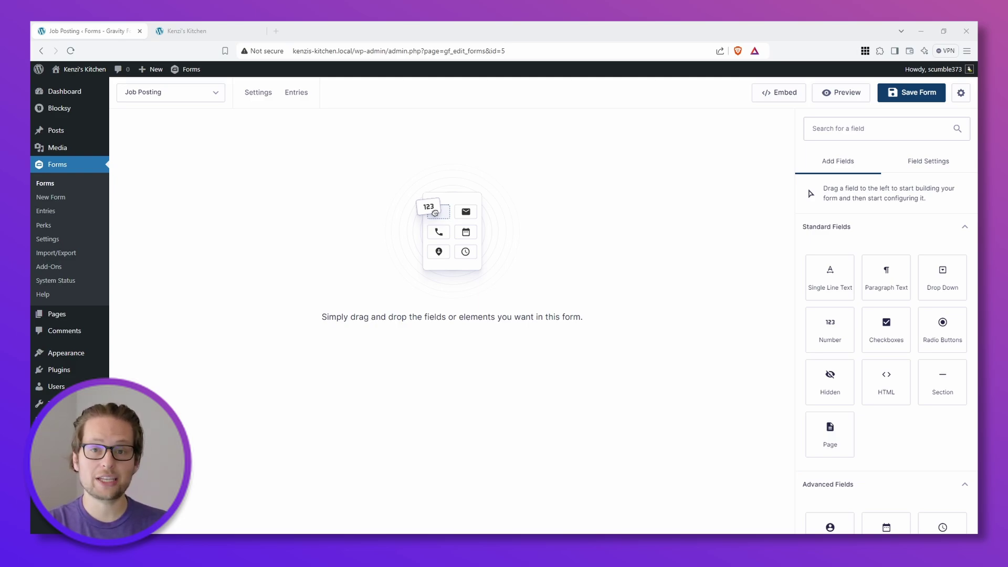
Add a Single Line Text field to the empty form and label it "Job Title"
drag(830, 273, 404, 185)
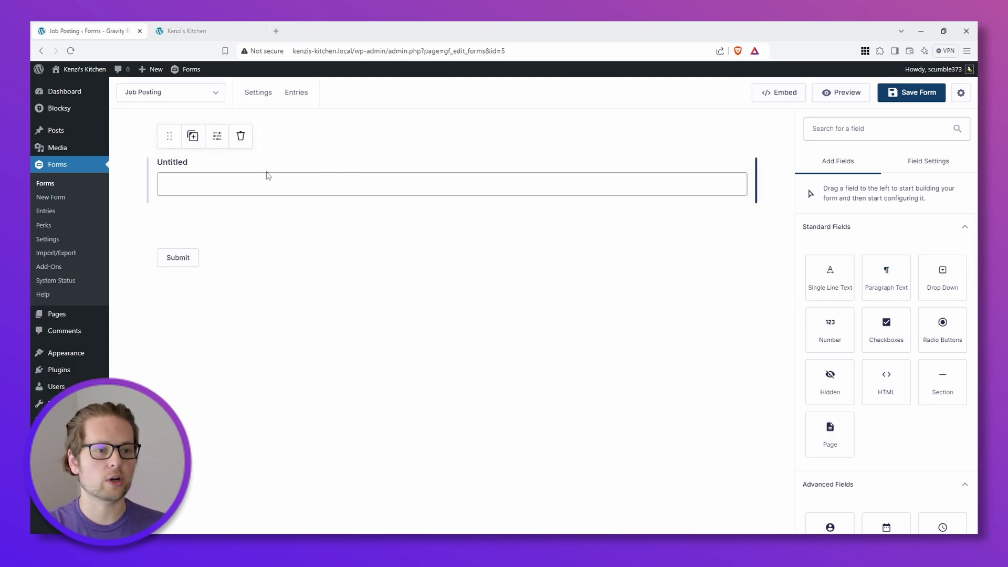
click(217, 136)
click(829, 277)
key(ctrl+a)
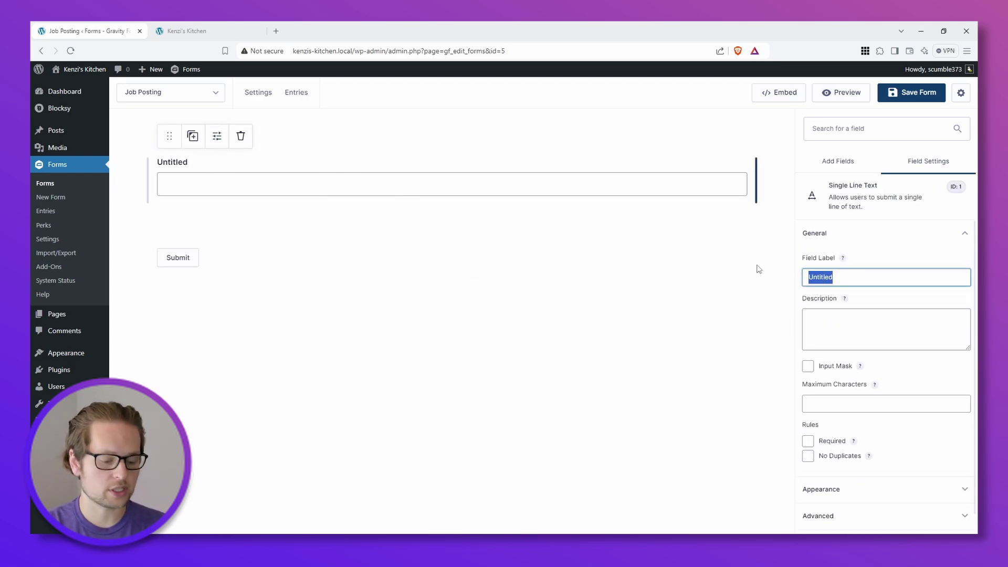
text(Job Title)
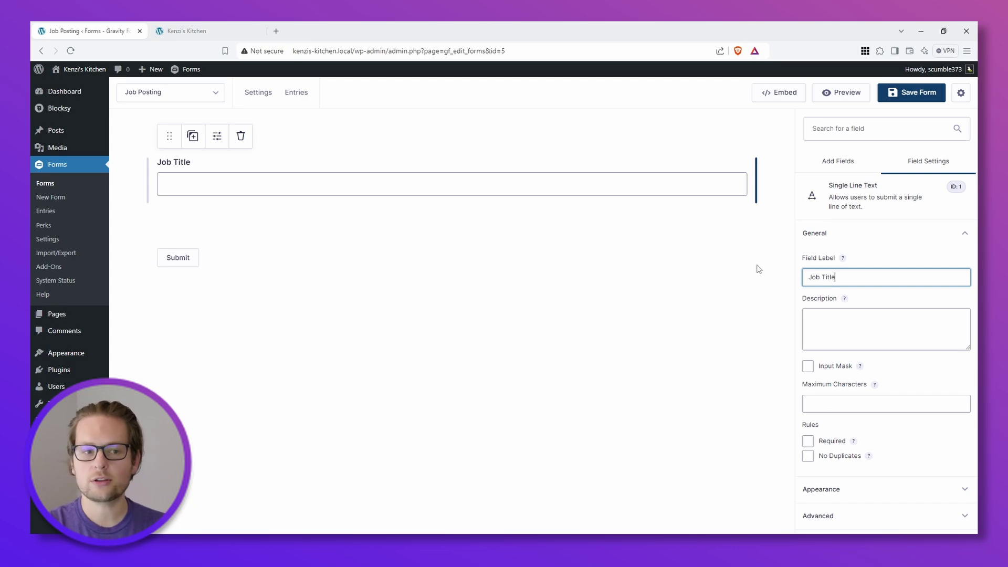
Add a Paragraph Text field below Job Title and label it "Job Description"
click(852, 166)
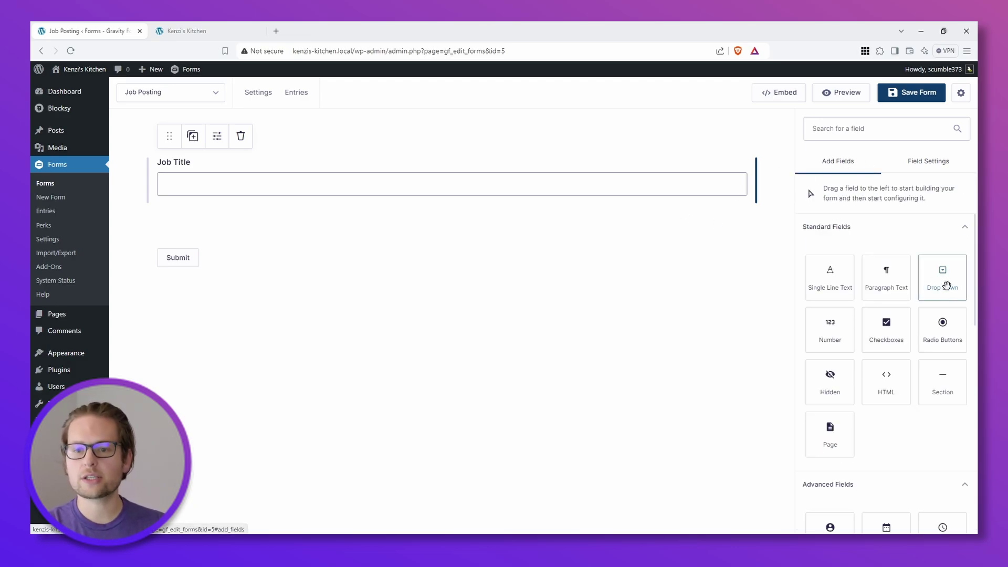
drag(893, 277, 247, 221)
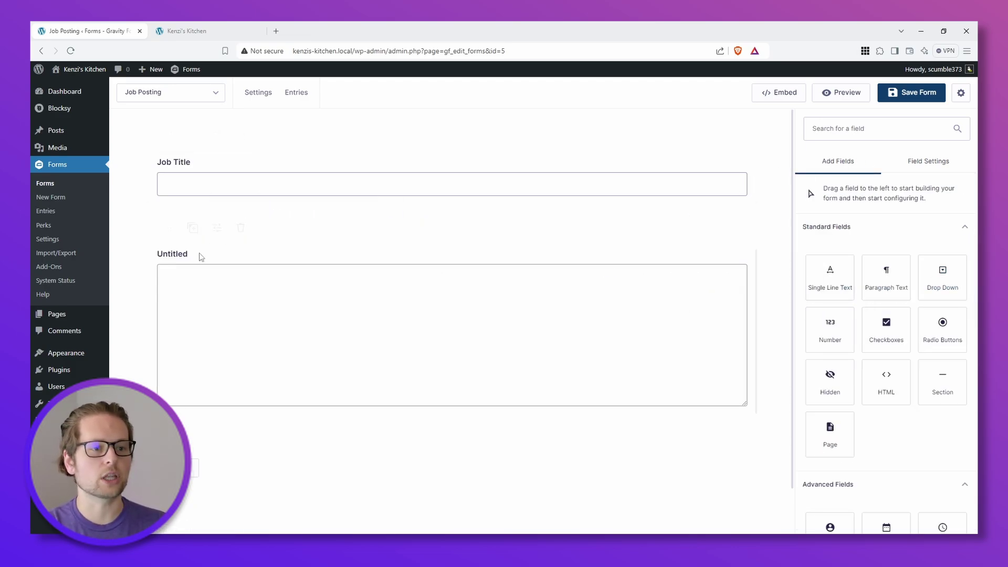
click(217, 228)
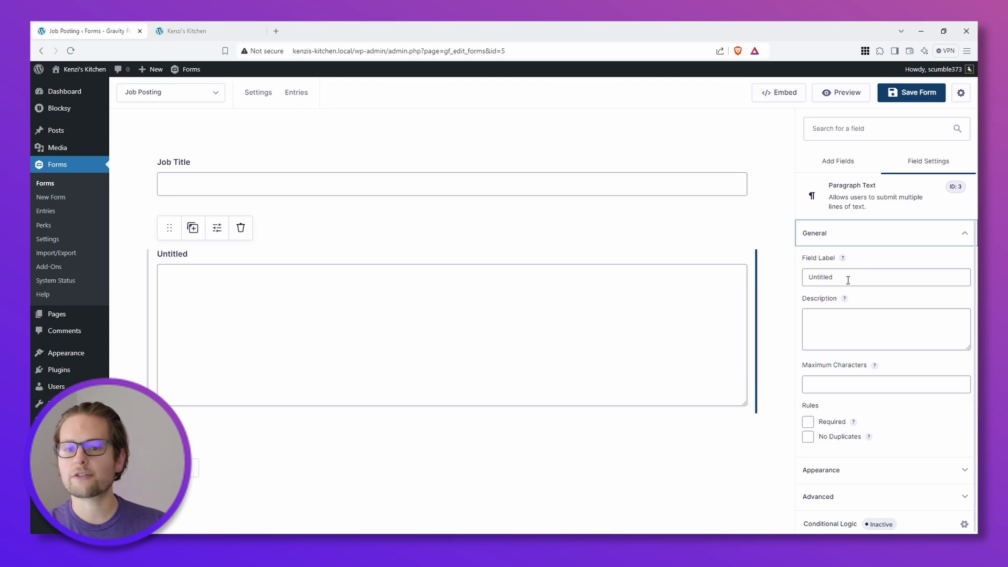
drag(849, 279, 780, 281)
text(Job Description)
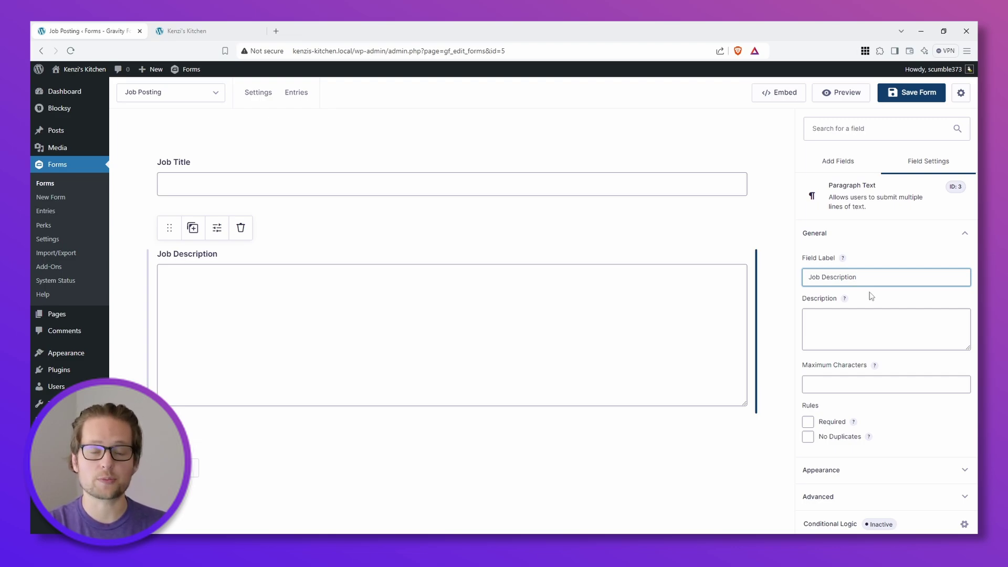
Add a Drop Down field below Job Description and label it "Department"
click(840, 162)
drag(934, 287, 228, 439)
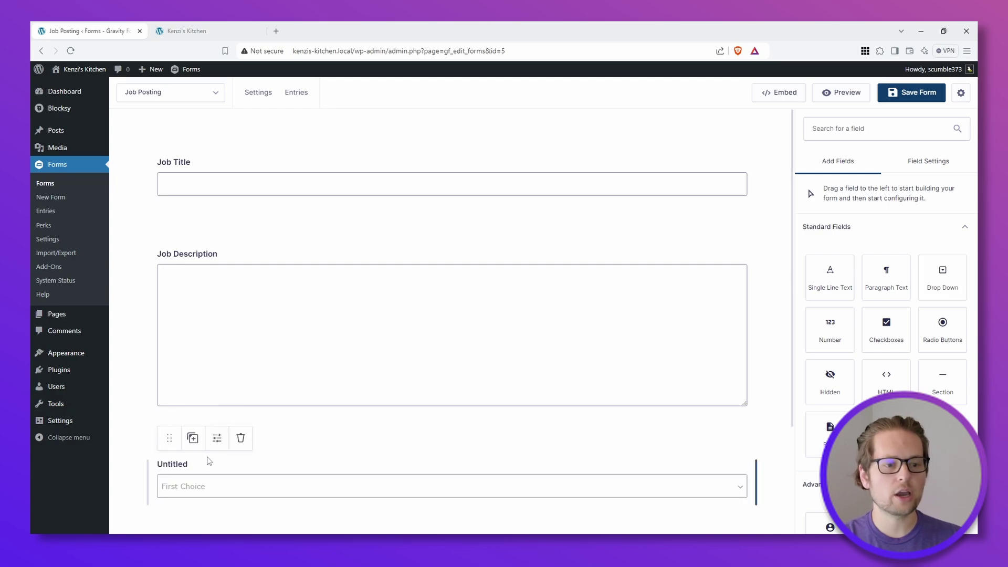
click(215, 444)
drag(846, 275, 785, 279)
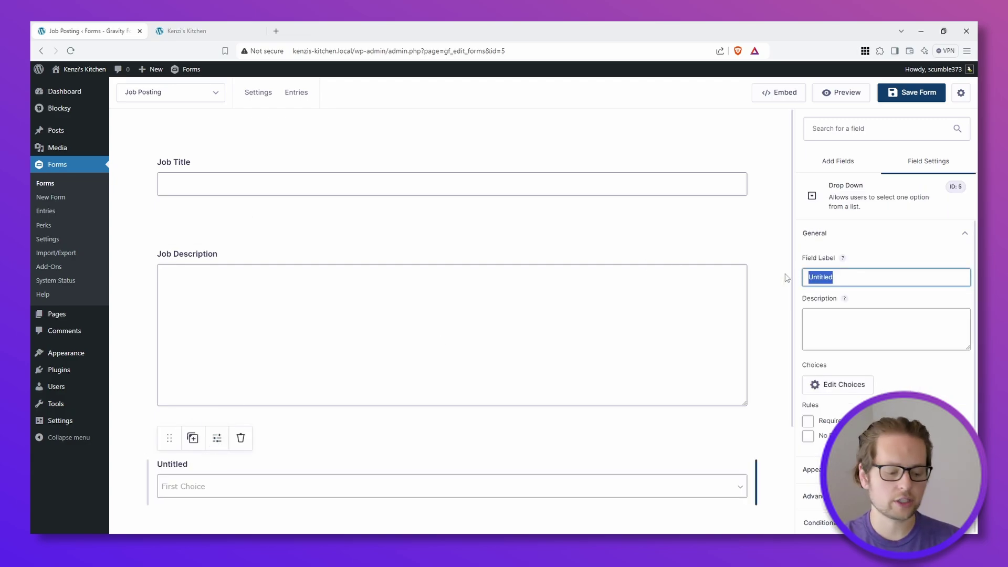
text(Department)
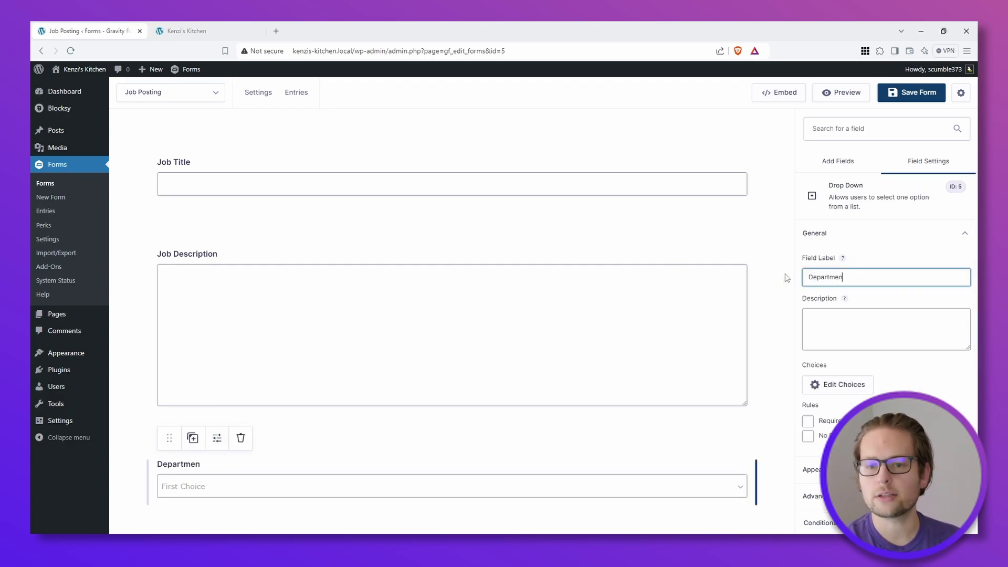
Set the Department field's three choices to "Front of house", "Back of house" and "Management"
click(841, 382)
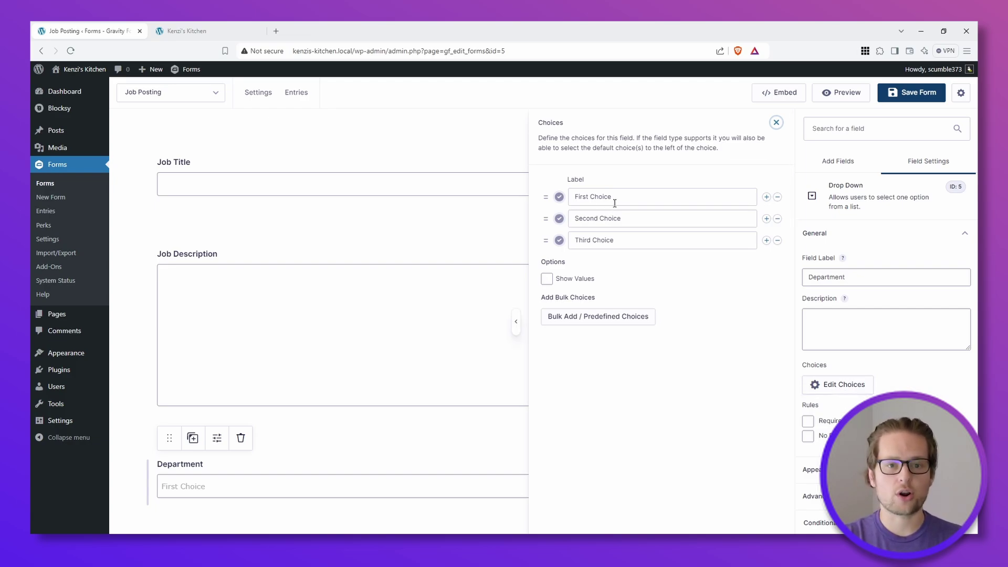
drag(622, 199, 571, 195)
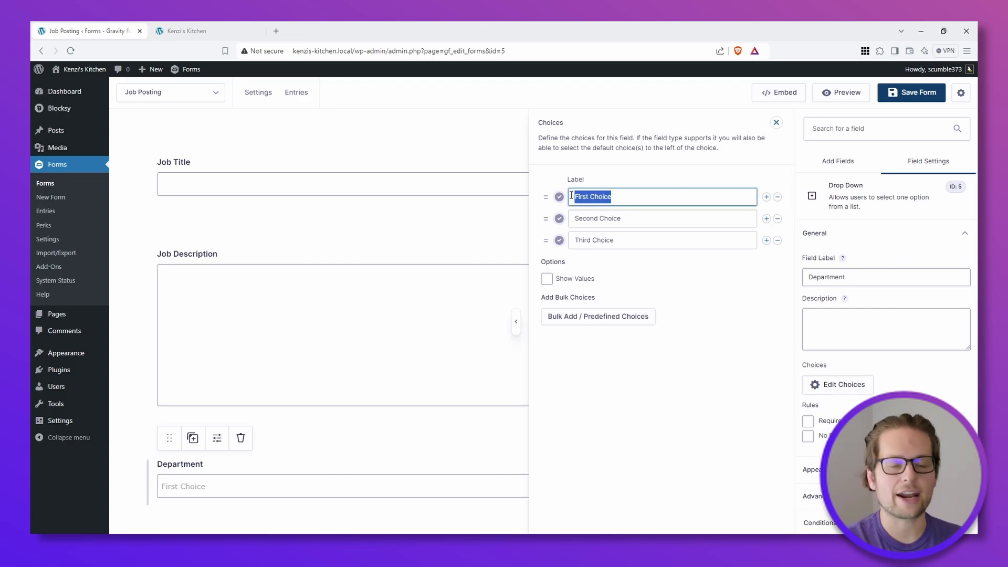
text(Front of house)
key(Tab)
key(Tab)
key(Tab)
text(Back of house)
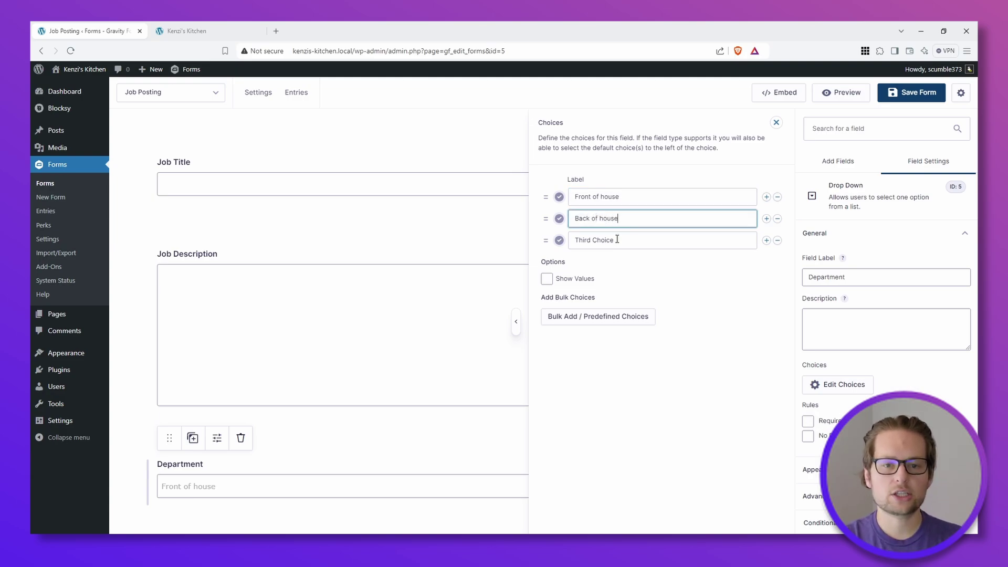
key(Tab)
key(Tab)
key(Tab)
text(Management)
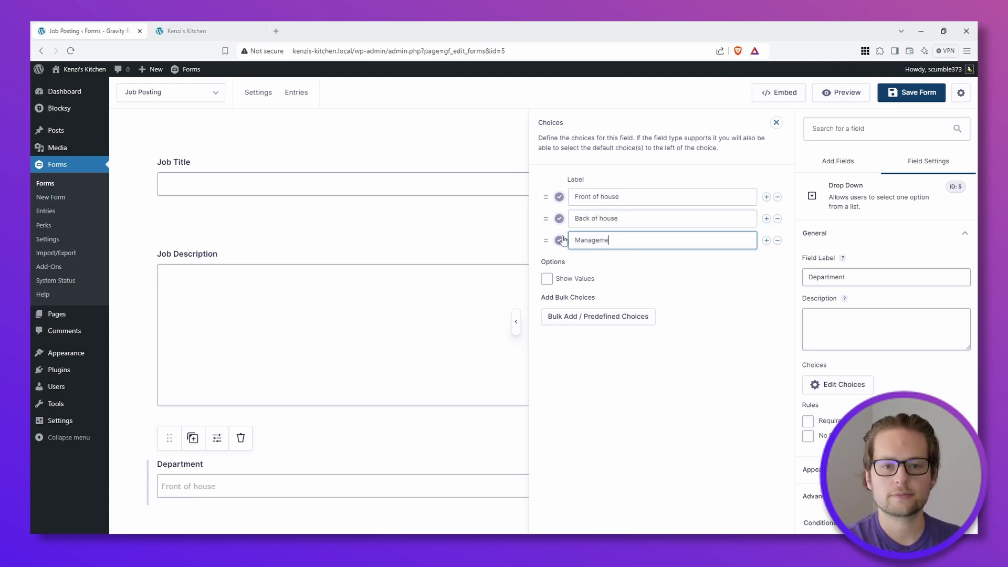
click(776, 123)
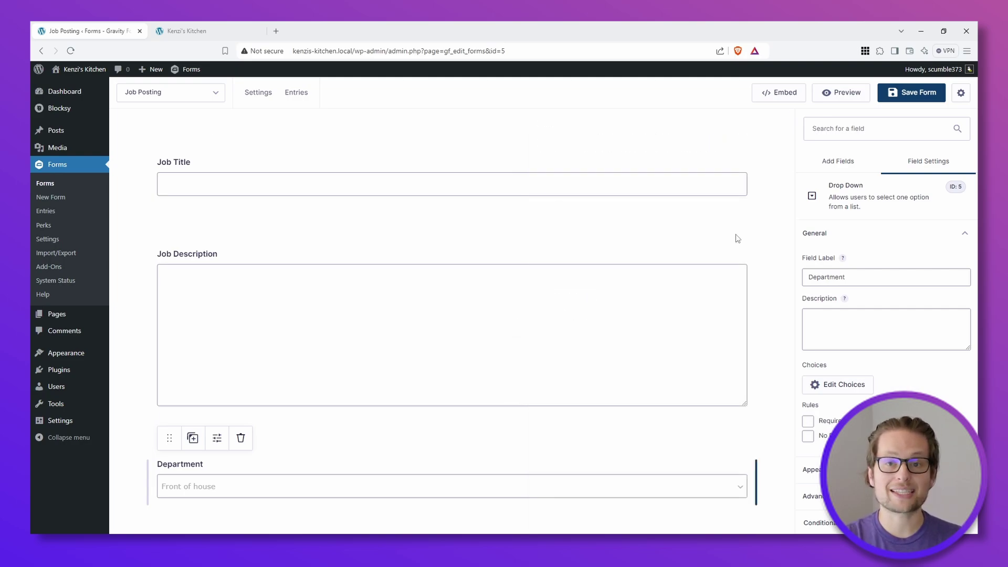
Add another Drop Down field below Department and label it "Status"
click(838, 160)
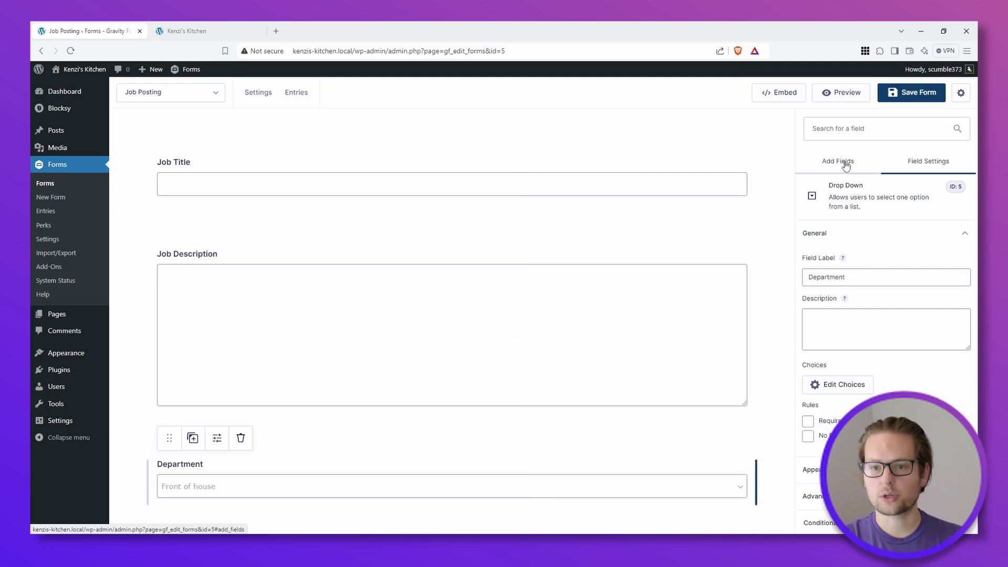
drag(930, 280, 268, 522)
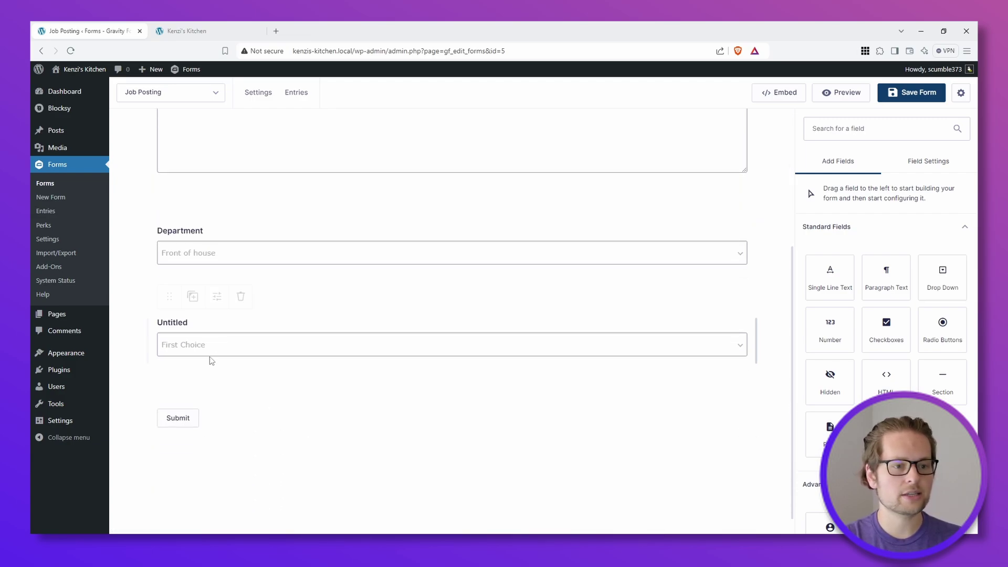
click(216, 296)
drag(833, 276, 792, 277)
text(Status)
Set the Status field's three choices to "Active", "Hidden" and "Filled"
click(857, 392)
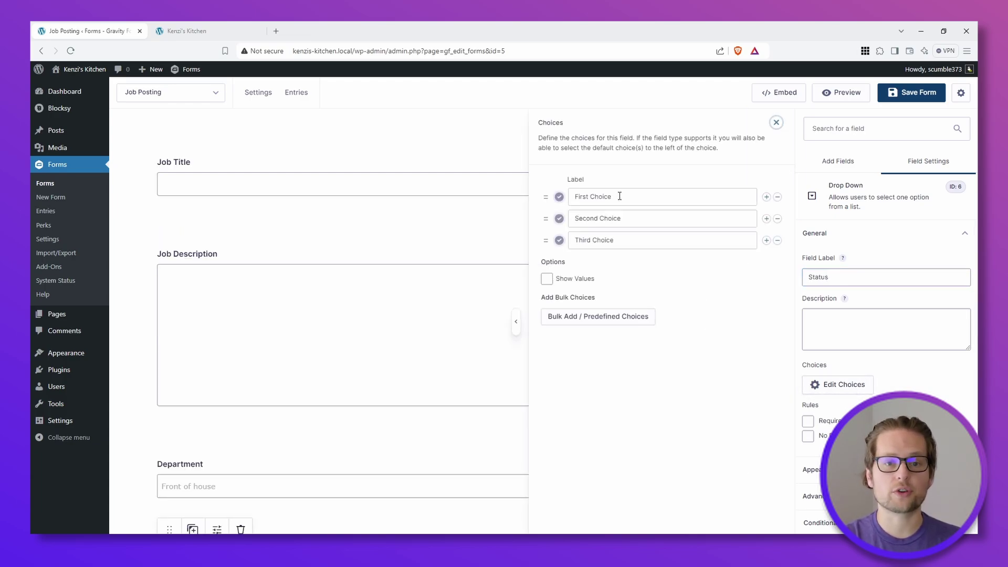
drag(619, 197, 558, 196)
text(Active)
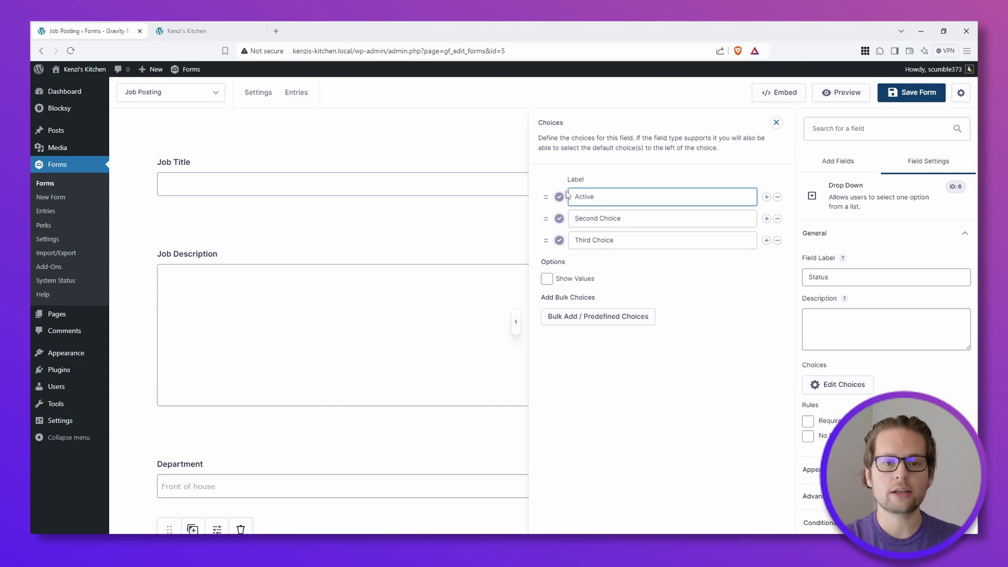
drag(622, 218, 569, 218)
text(Hidden)
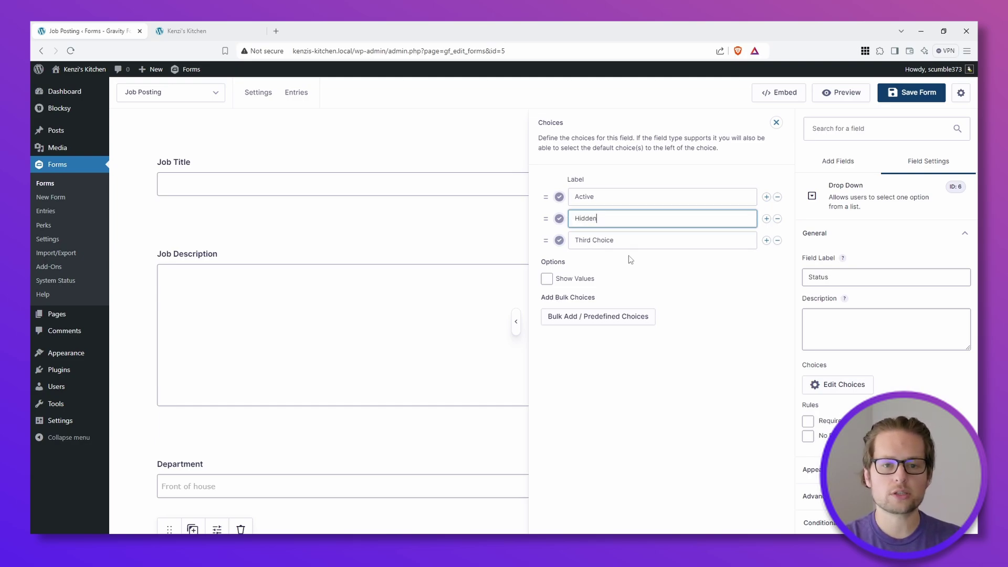
drag(632, 240, 570, 238)
text(Filled)
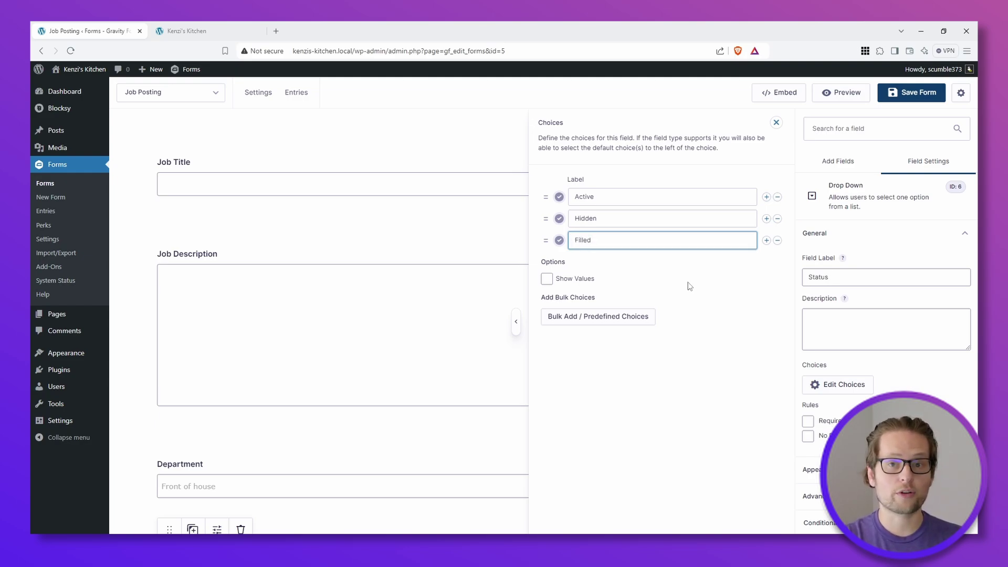
click(776, 123)
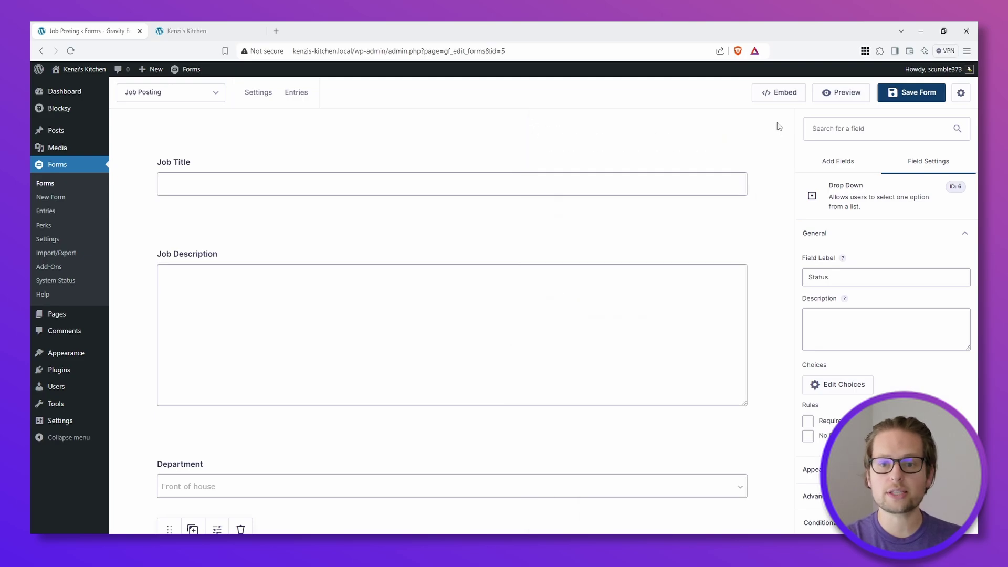
Find the Unique ID field by searching "unique id", add it below Status, and open its field settings
click(851, 172)
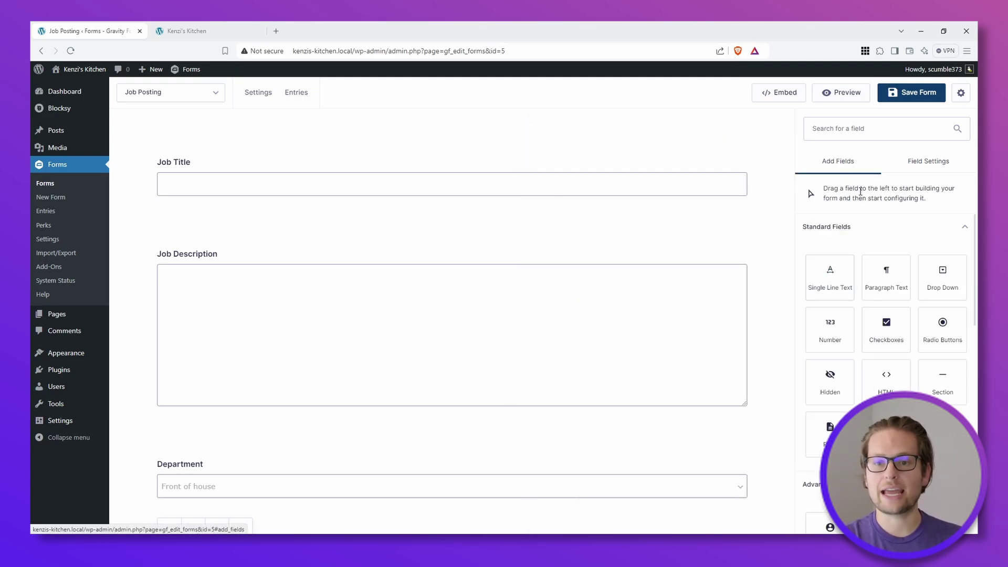
click(855, 133)
text(unique id)
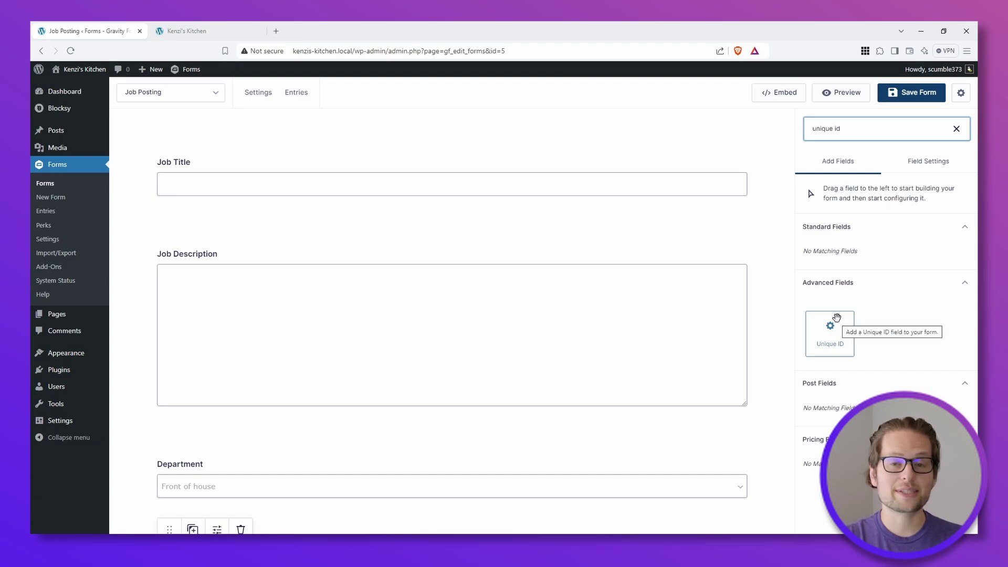
drag(836, 317, 259, 378)
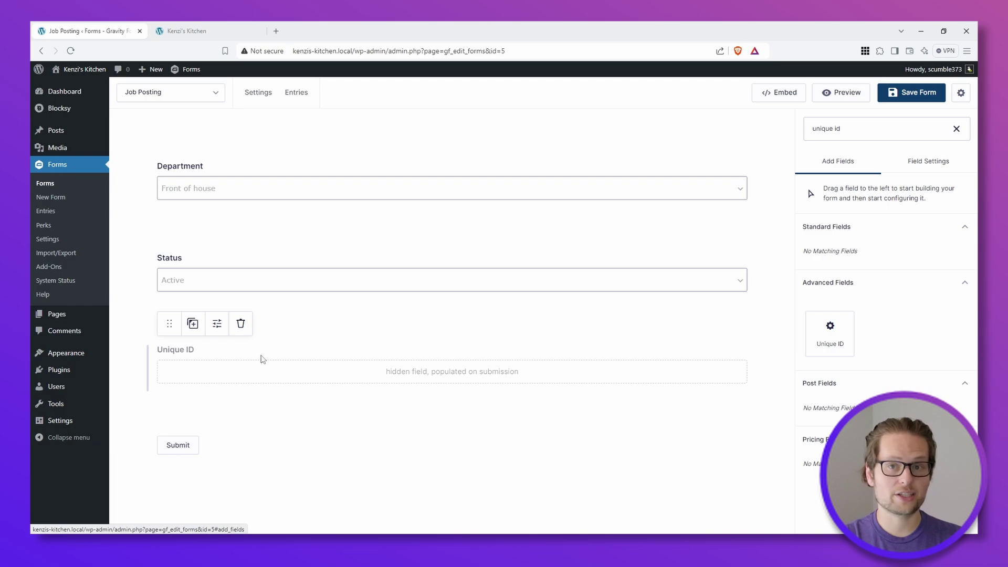
click(216, 323)
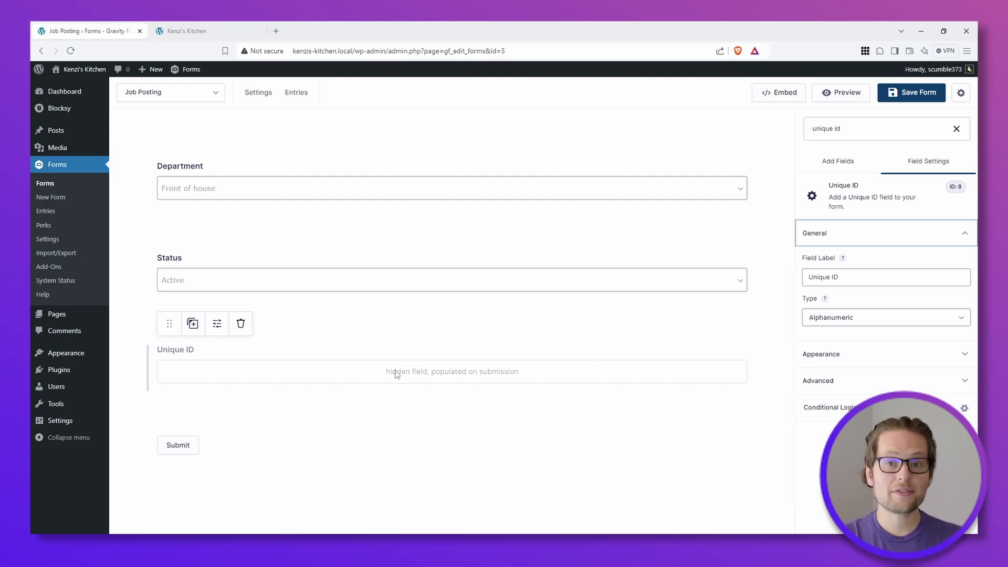
Save the Job Posting form and submit a "Table Buser" posting through its preview, with department Front of house and status Active
click(913, 95)
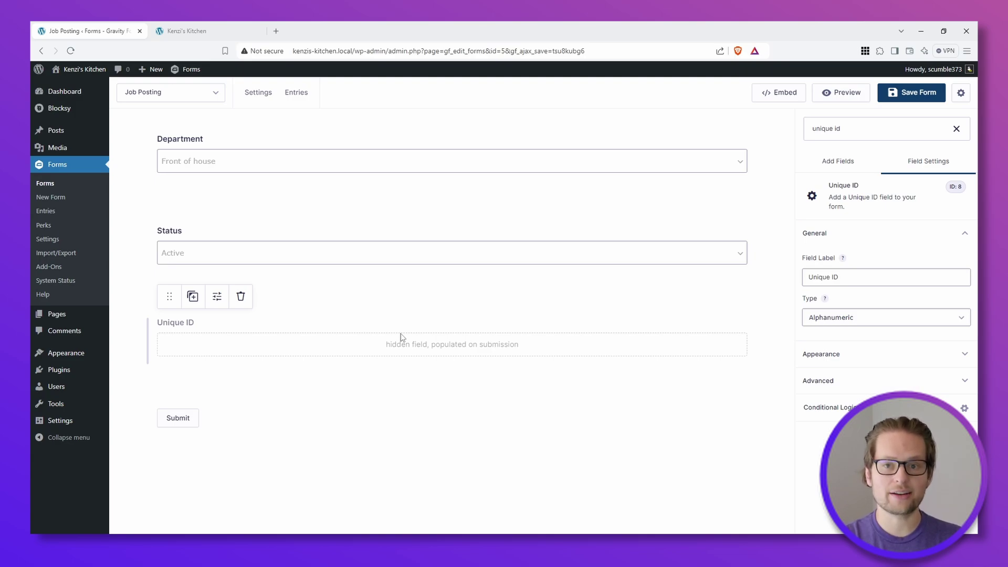
click(844, 98)
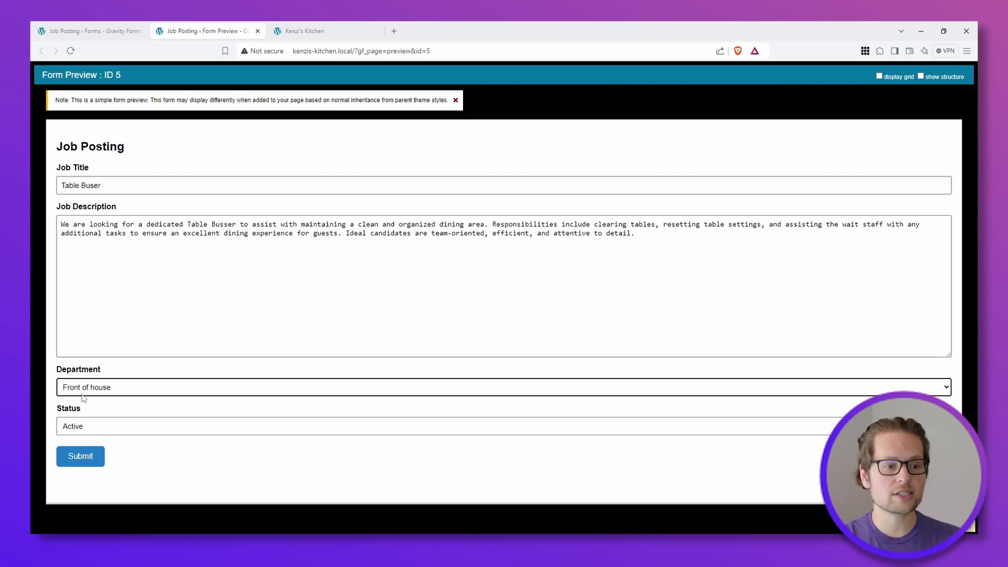
click(80, 455)
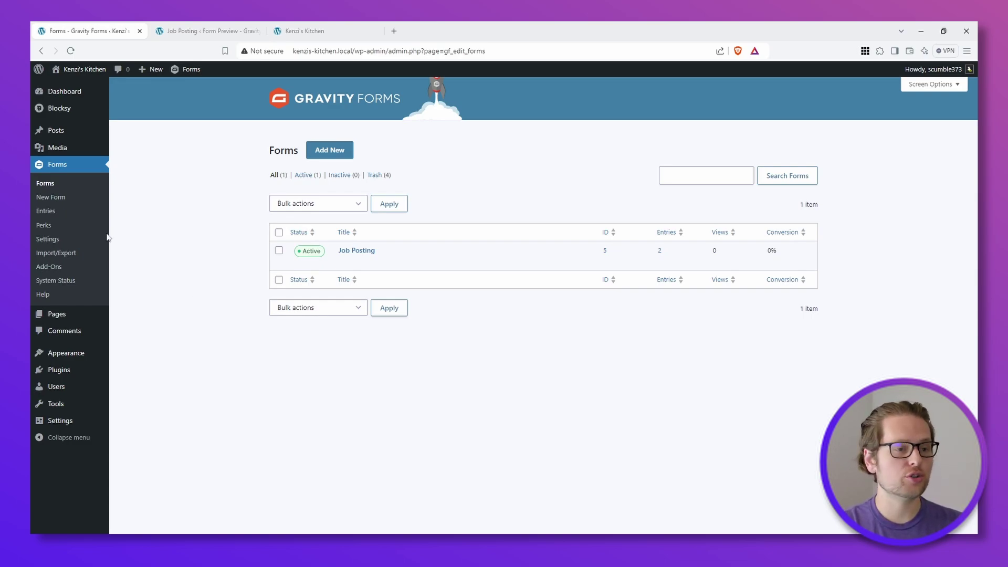
Open the Job Posting form's entries and review each posting's title, description, department, status and unique ID
click(45, 219)
scroll(308, 338, down, 5)
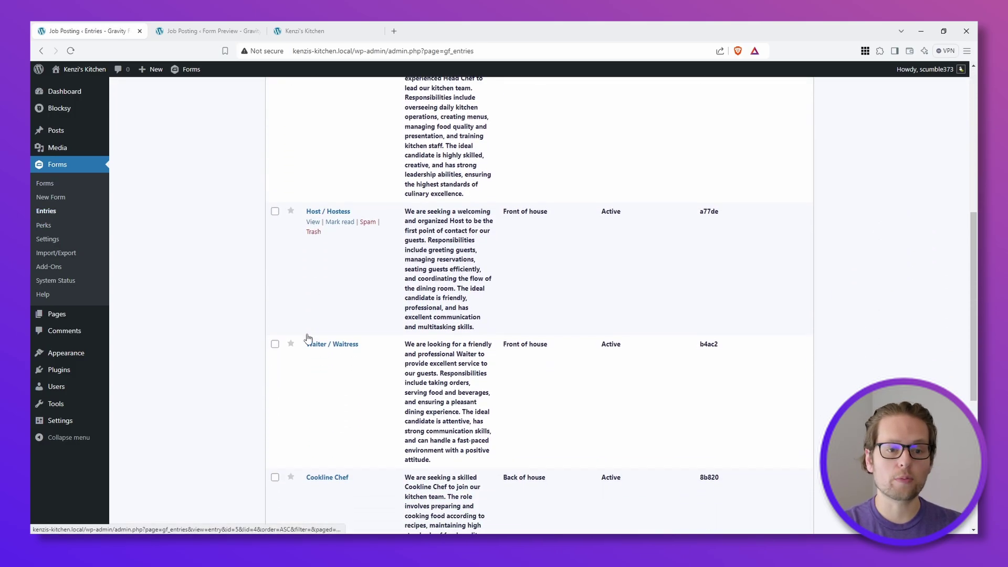
scroll(308, 338, down, 1)
scroll(309, 300, up, 8)
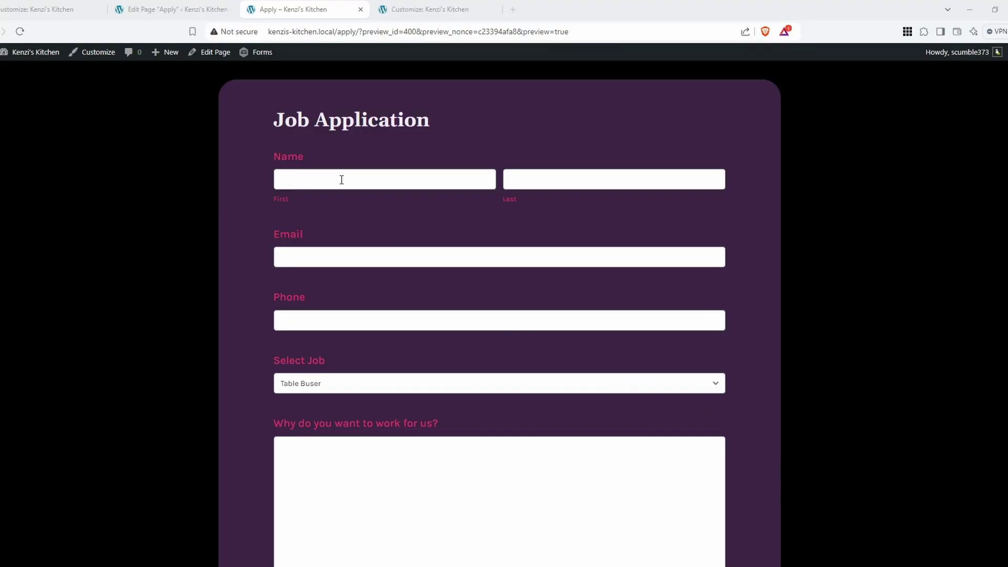
Examine the Job Application form on the Apply page, including its Select Job field
scroll(365, 376, down, 2)
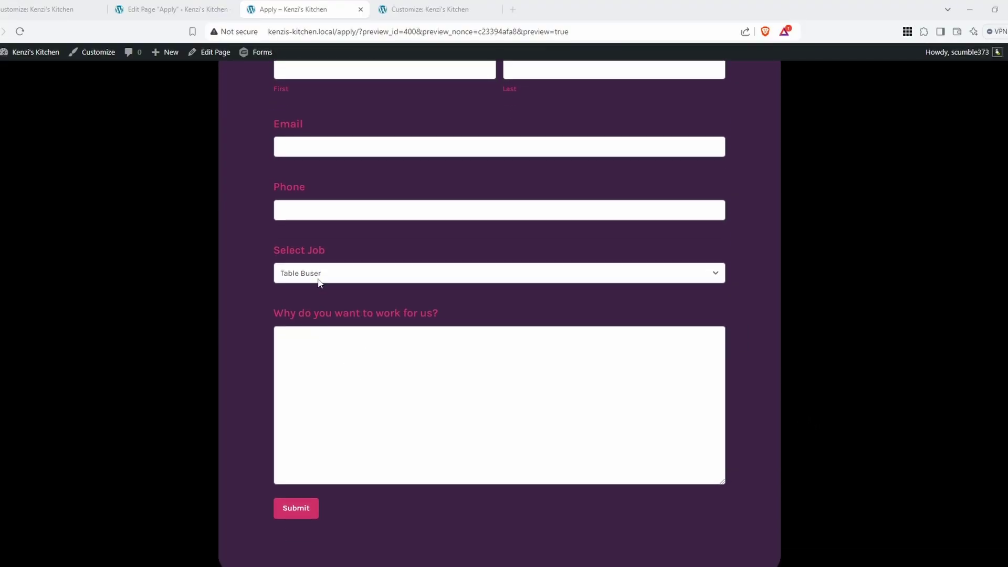